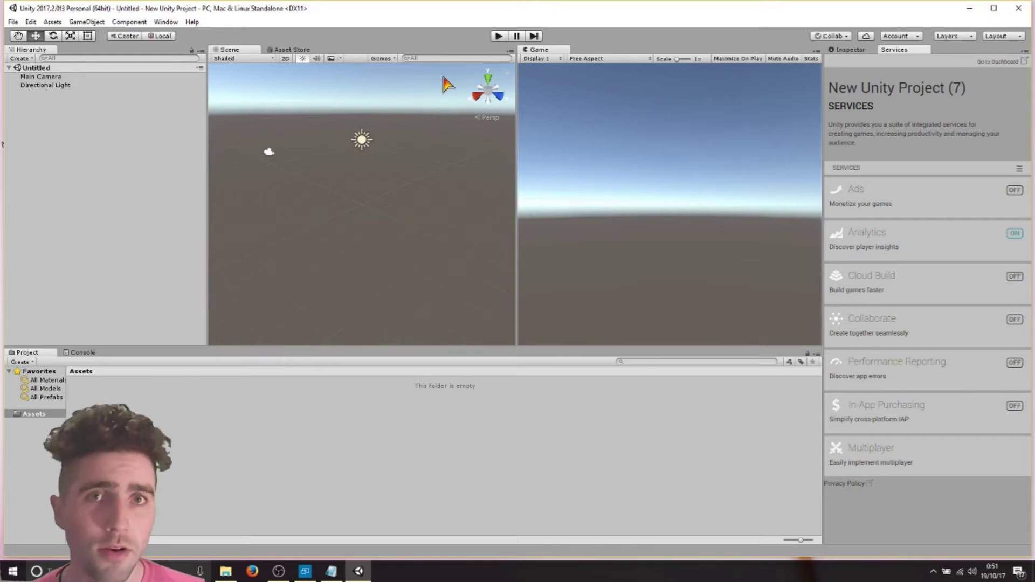
Look through the Assets menu, then bring up the Edit menu with Preferences
{"action": "left_click", "coordinate": [53, 22]}
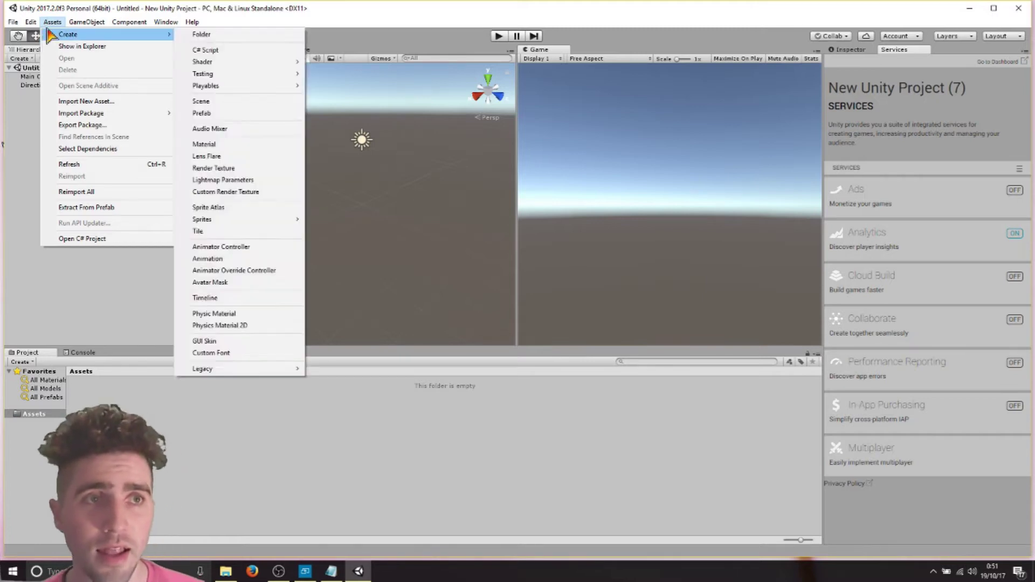
{"action": "mouse_move", "coordinate": [34, 24]}
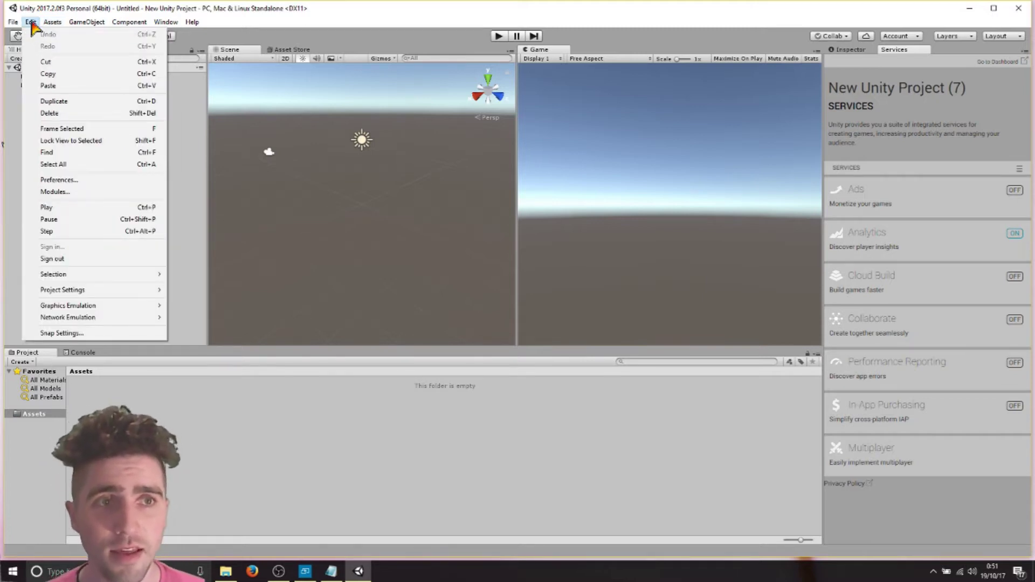
Show the Android paths in Preferences > External Tools, then bring up the Notepad note with the SDK path
{"action": "left_click", "coordinate": [73, 185]}
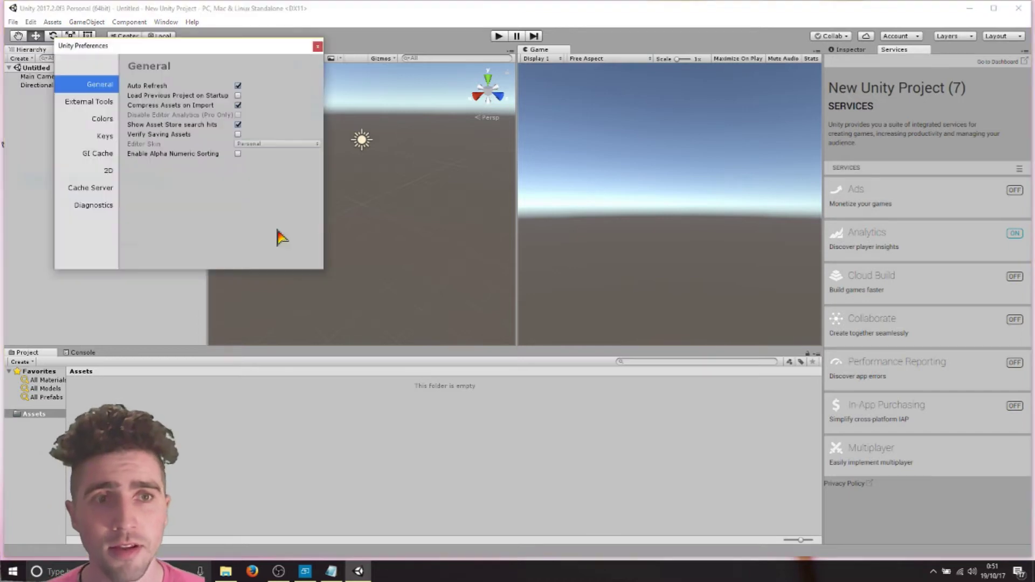
{"action": "left_click", "coordinate": [94, 108]}
{"action": "scroll", "coordinate": [212, 218], "scroll_direction": "down", "scroll_amount": 2}
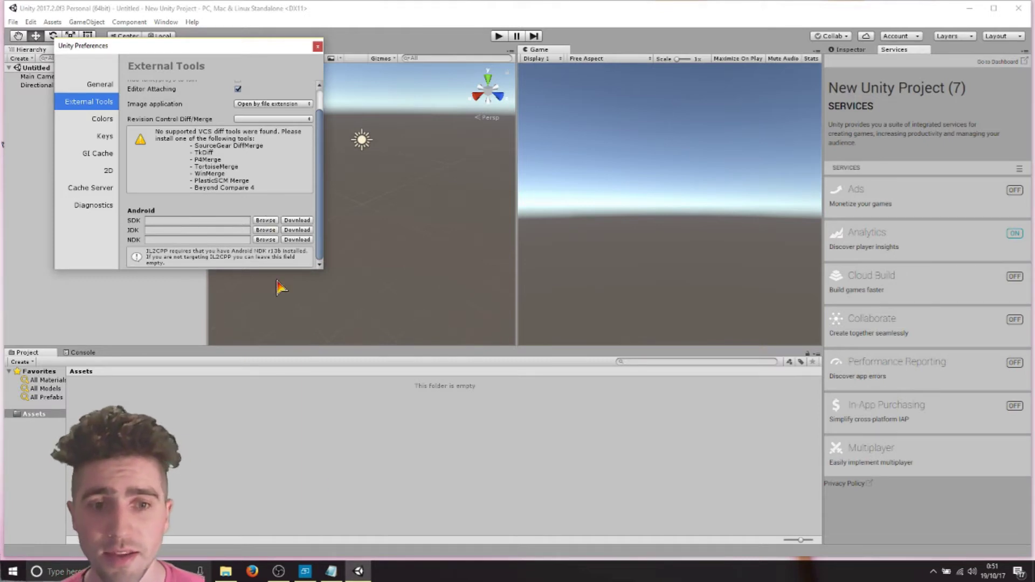
{"action": "left_click", "coordinate": [331, 571]}
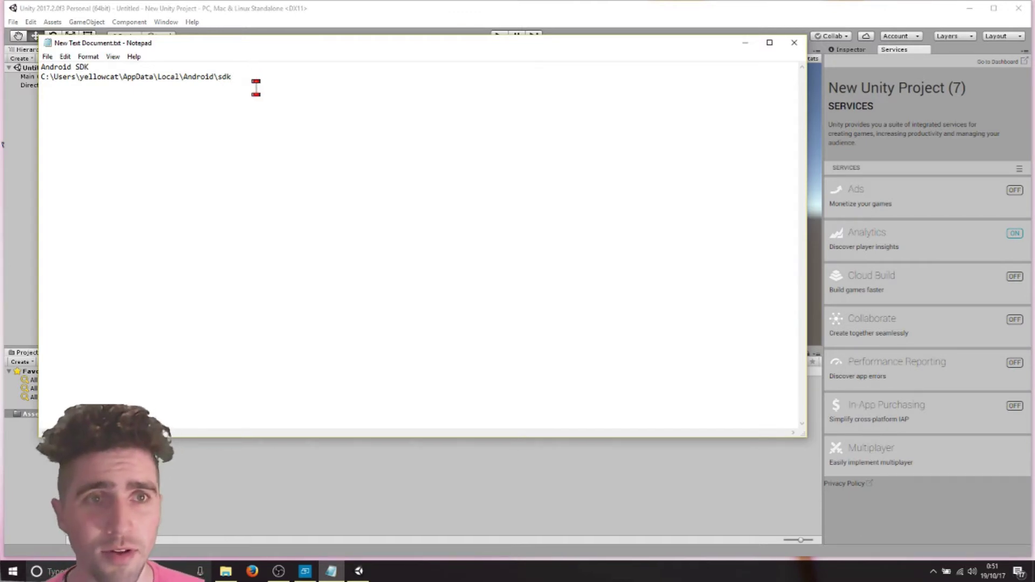
Copy the SDK folder path from Notepad and paste it as Unity's Android SDK location
{"action": "left_click_drag", "start_coordinate": [252, 80], "coordinate": [1, 97]}
{"action": "key", "text": "ctrl+c"}
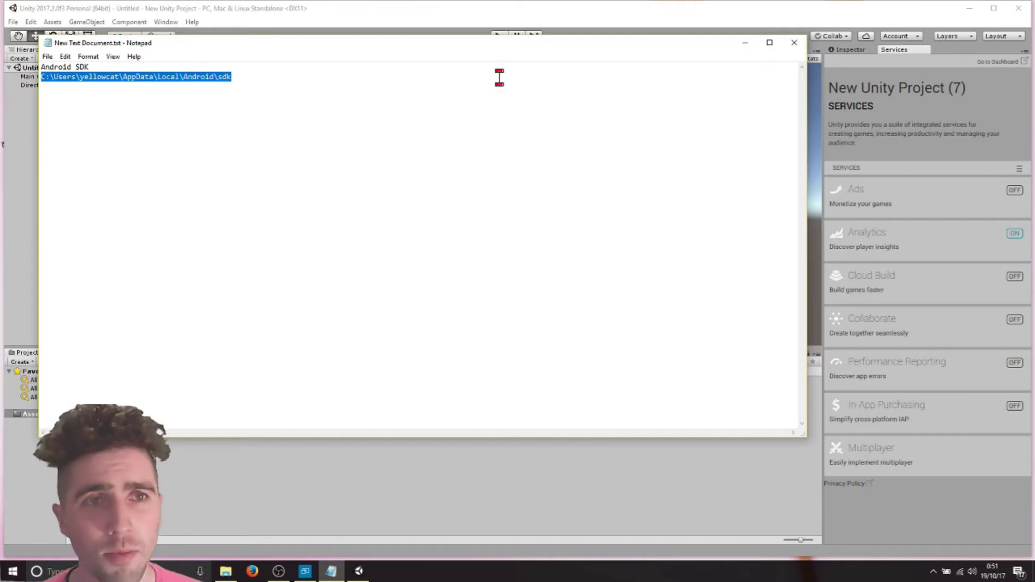
{"action": "left_click", "coordinate": [745, 43]}
{"action": "left_click", "coordinate": [177, 220]}
{"action": "key", "text": "ctrl+v"}
{"action": "left_click", "coordinate": [221, 230]}
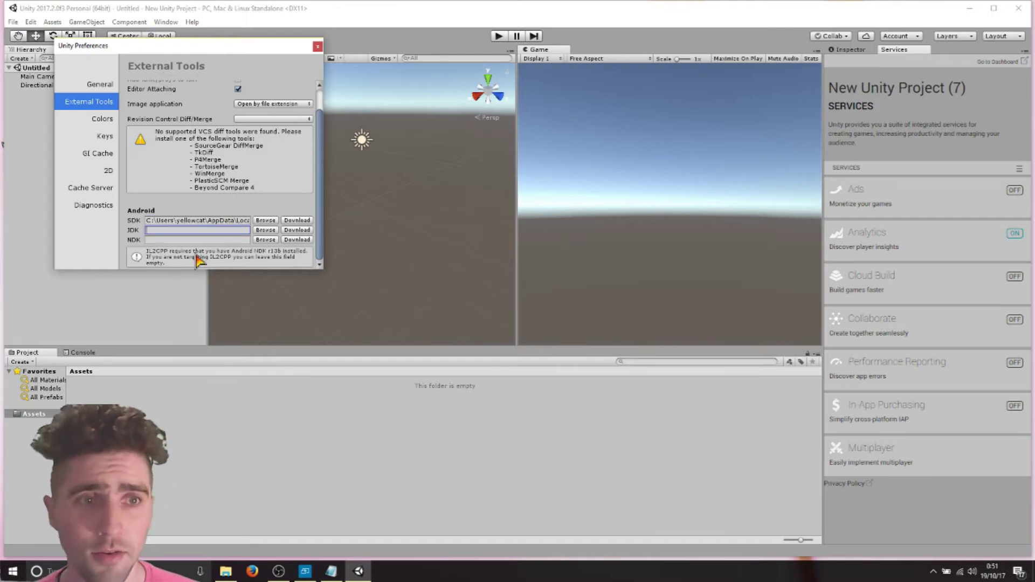
Set the JDK location to C:\Program Files\Java\jdk1.8.0_144 and close Preferences
{"action": "left_click", "coordinate": [266, 231]}
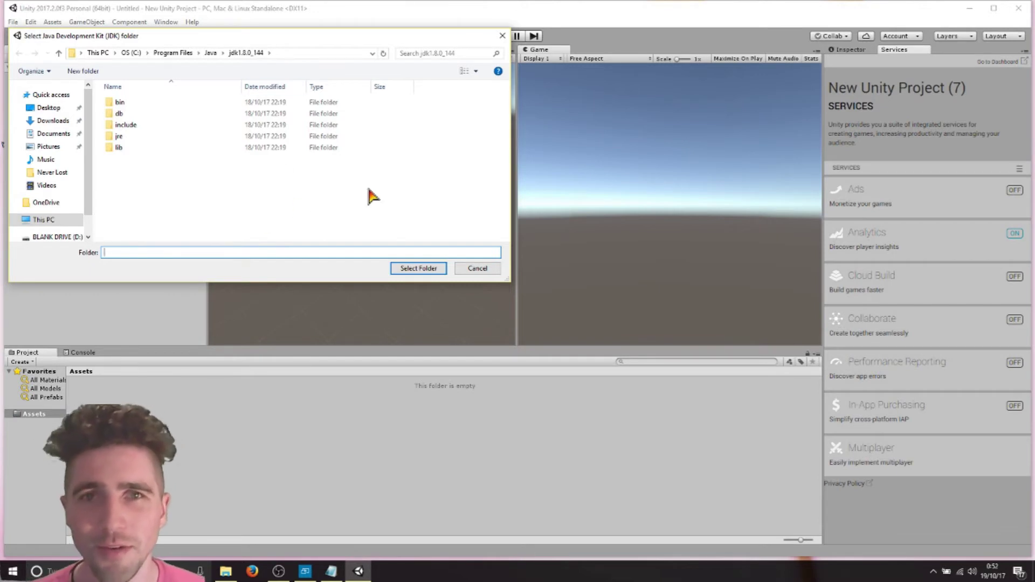
{"action": "left_click", "coordinate": [416, 268]}
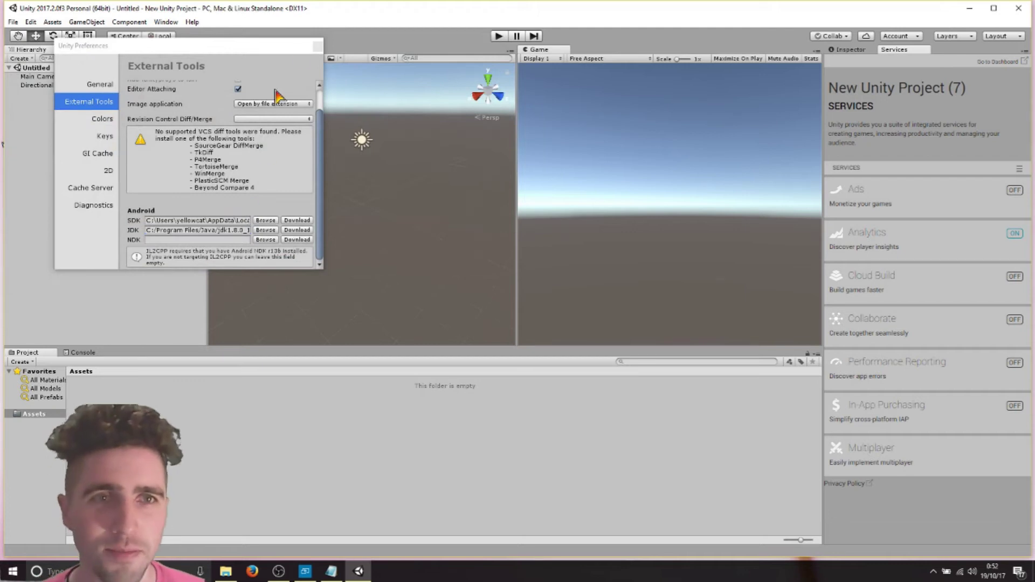
{"action": "left_click", "coordinate": [317, 46]}
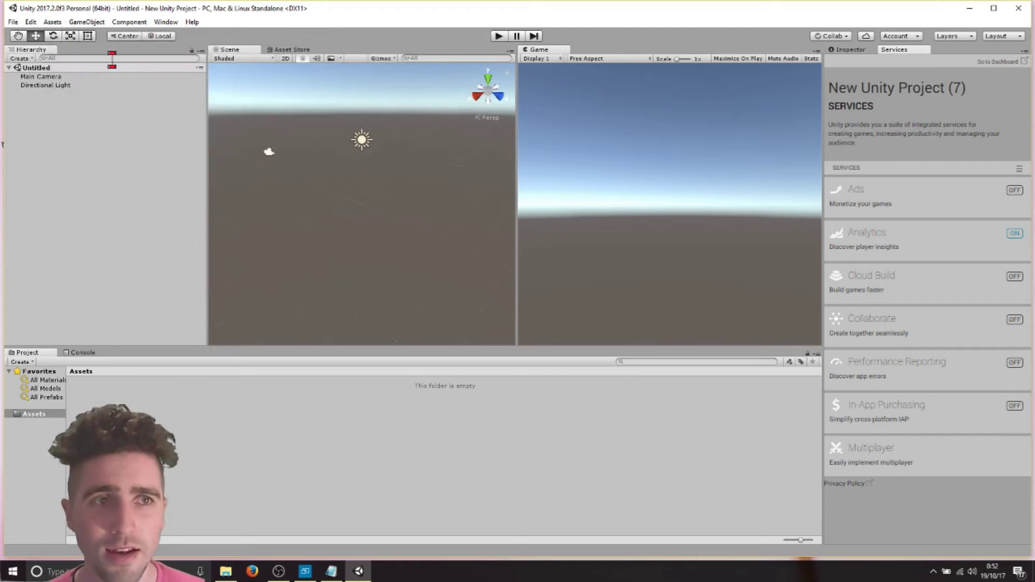
In File > Build Settings, select Android and switch the build platform to it
{"action": "left_click", "coordinate": [13, 22]}
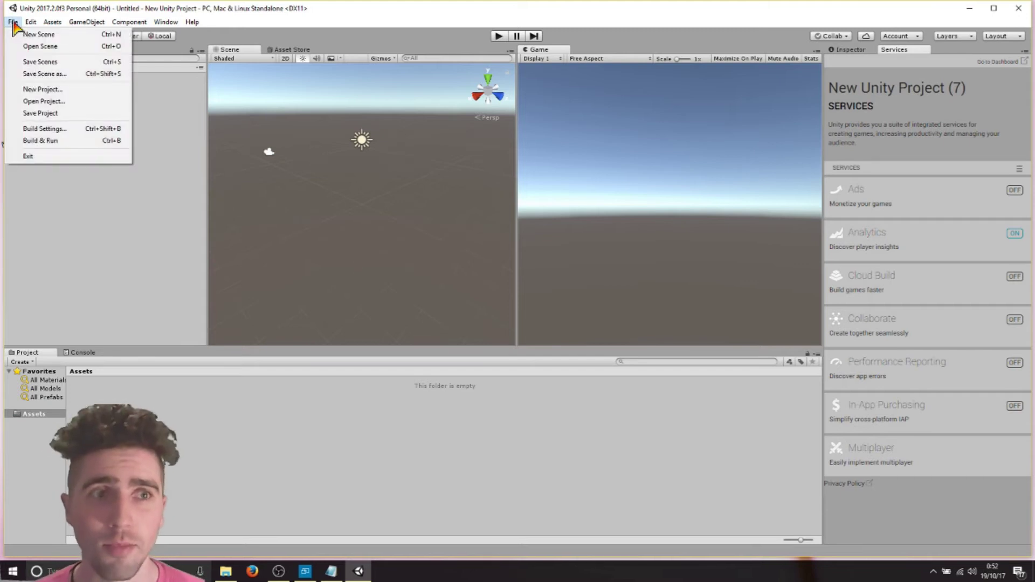
{"action": "left_click", "coordinate": [40, 129]}
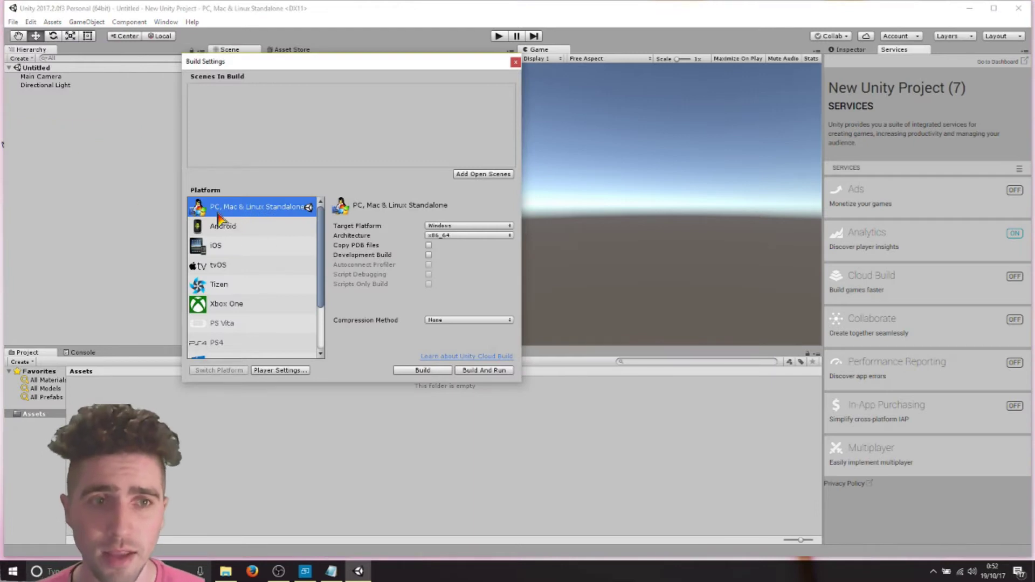
{"action": "left_click", "coordinate": [222, 227]}
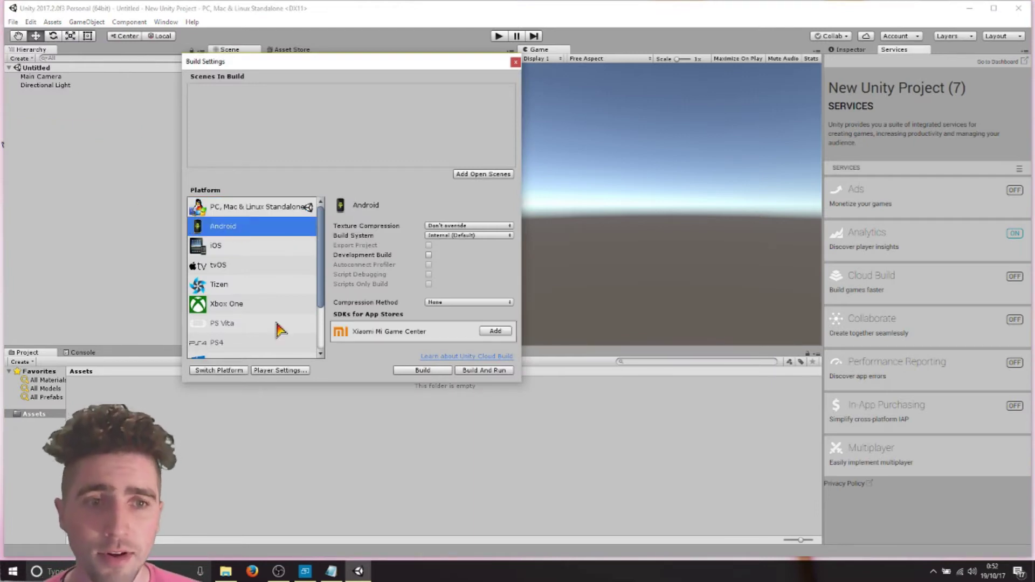
{"action": "left_click", "coordinate": [219, 372]}
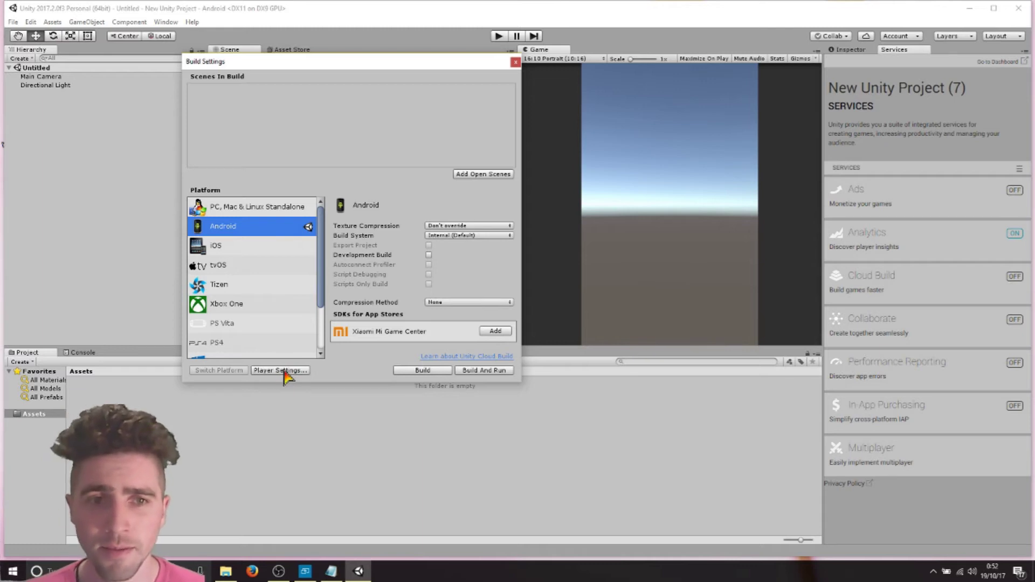
In Android Player Settings, change the package name to com.TestAR.ProductName
{"action": "left_click", "coordinate": [284, 371]}
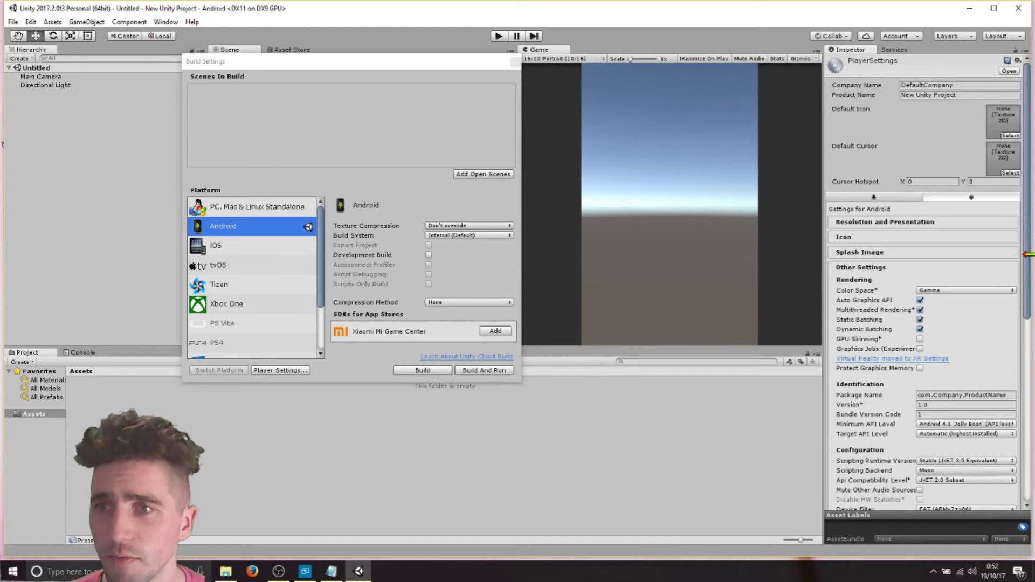
{"action": "scroll", "coordinate": [1031, 264], "scroll_direction": "down", "scroll_amount": 5}
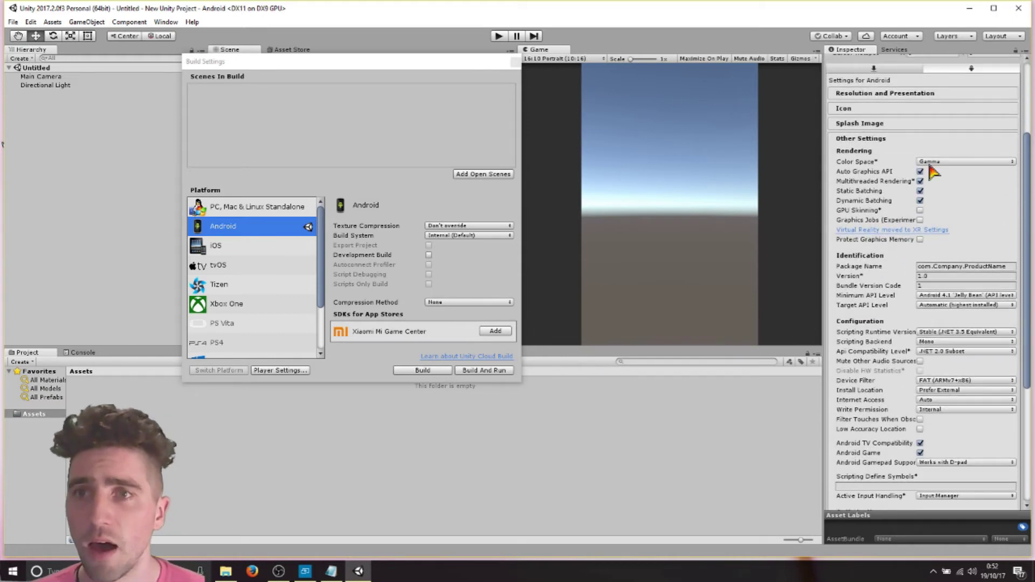
{"action": "left_click", "coordinate": [873, 142]}
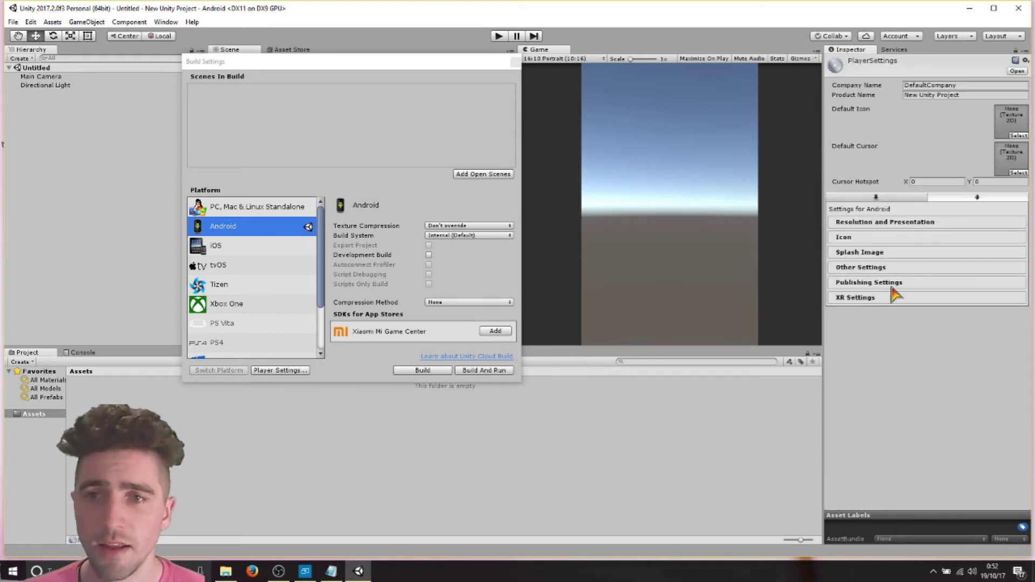
{"action": "left_click", "coordinate": [865, 268]}
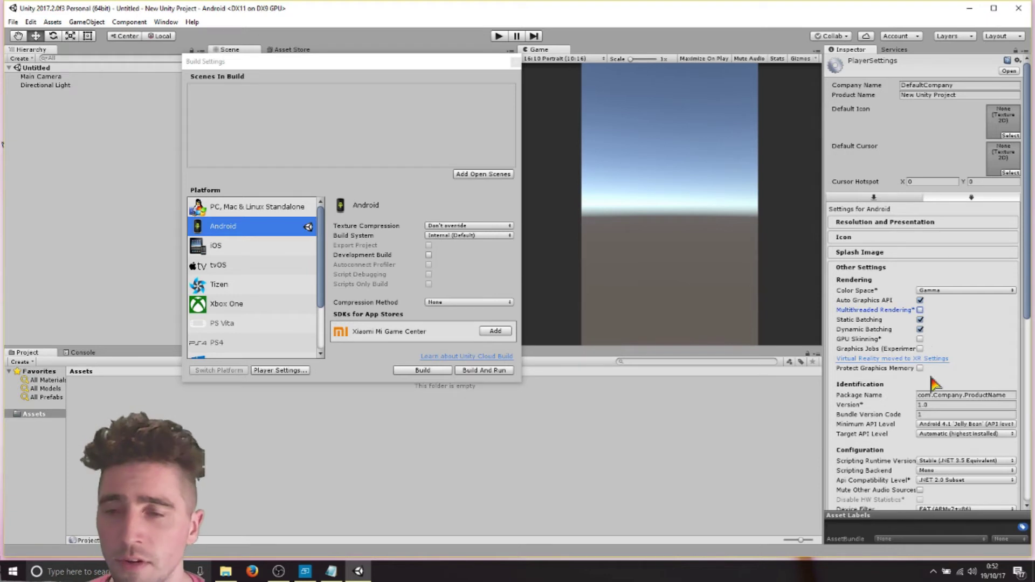
{"action": "left_click", "coordinate": [953, 395]}
{"action": "left_click", "coordinate": [953, 396]}
{"action": "double_click", "coordinate": [947, 395]}
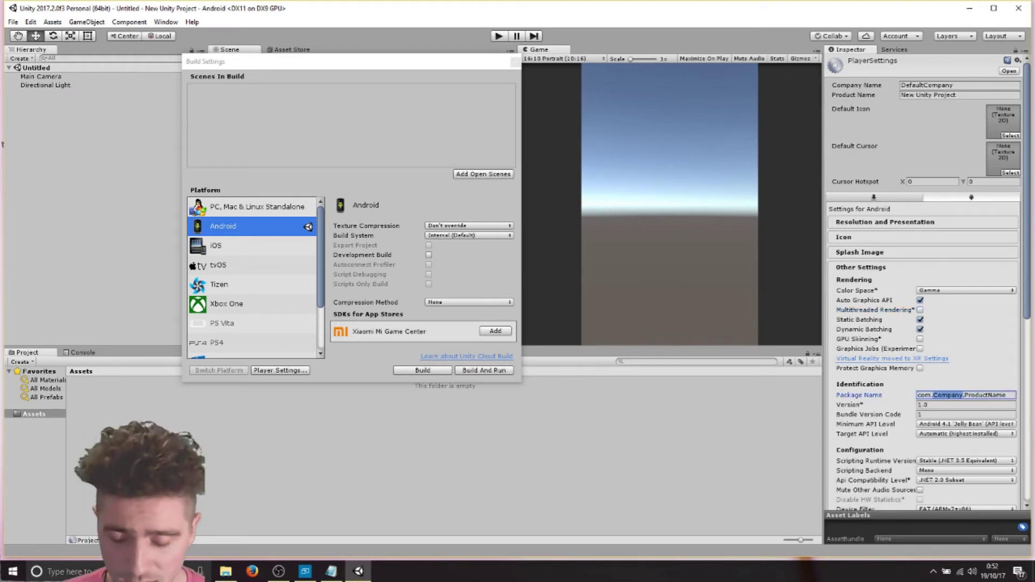
{"action": "type", "text": "TestAR"}
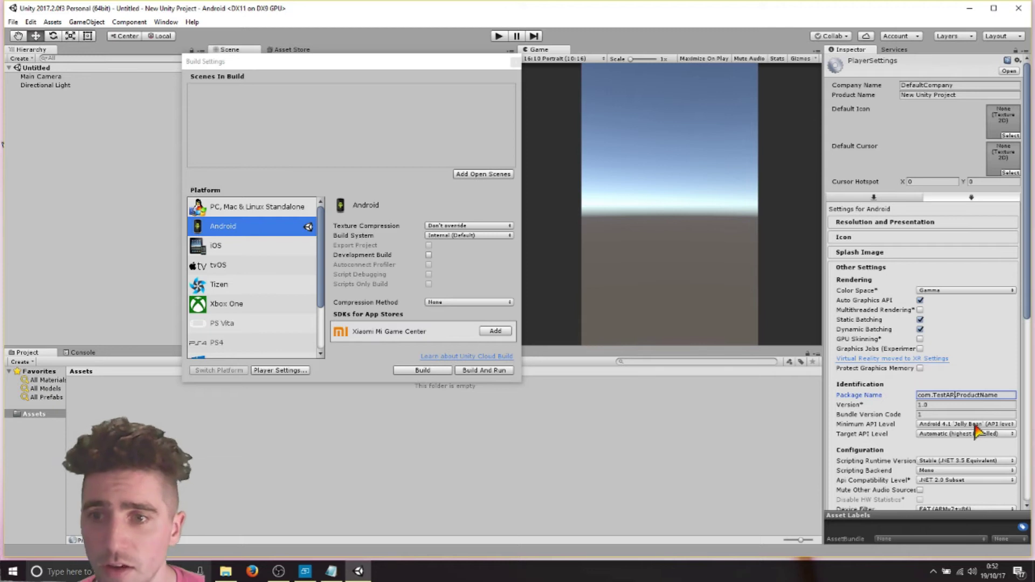
Set Minimum API Level to Android 7.0 'Nougat' (API 24) and expand XR Settings
{"action": "left_click", "coordinate": [972, 425]}
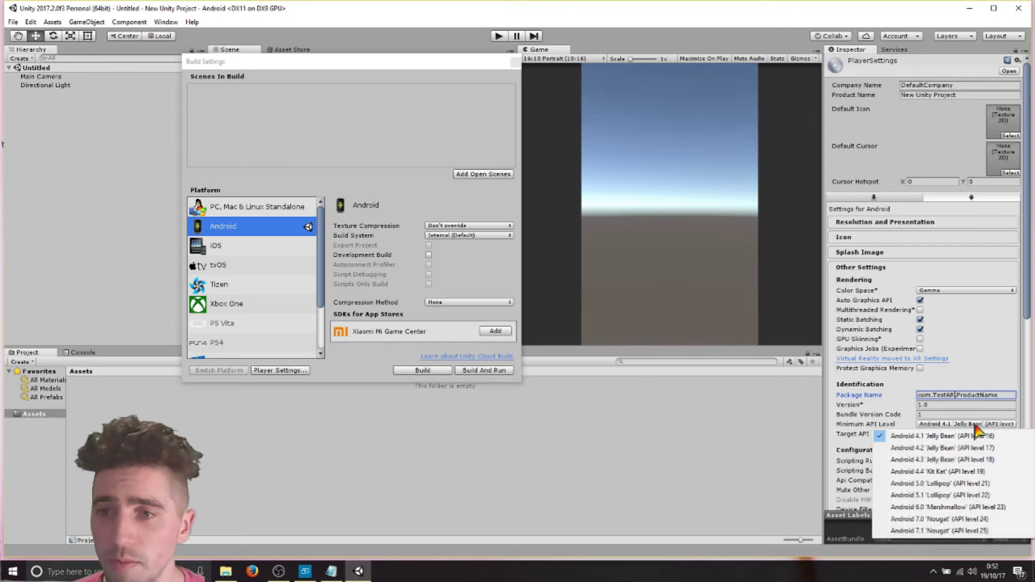
{"action": "left_click", "coordinate": [939, 520]}
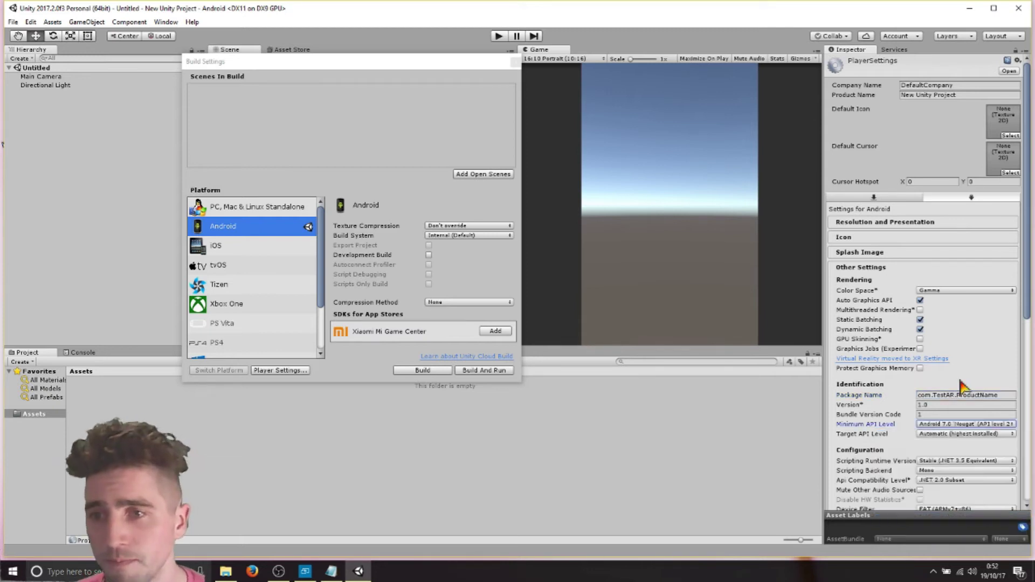
{"action": "left_click_drag", "start_coordinate": [1027, 326], "coordinate": [1027, 509]}
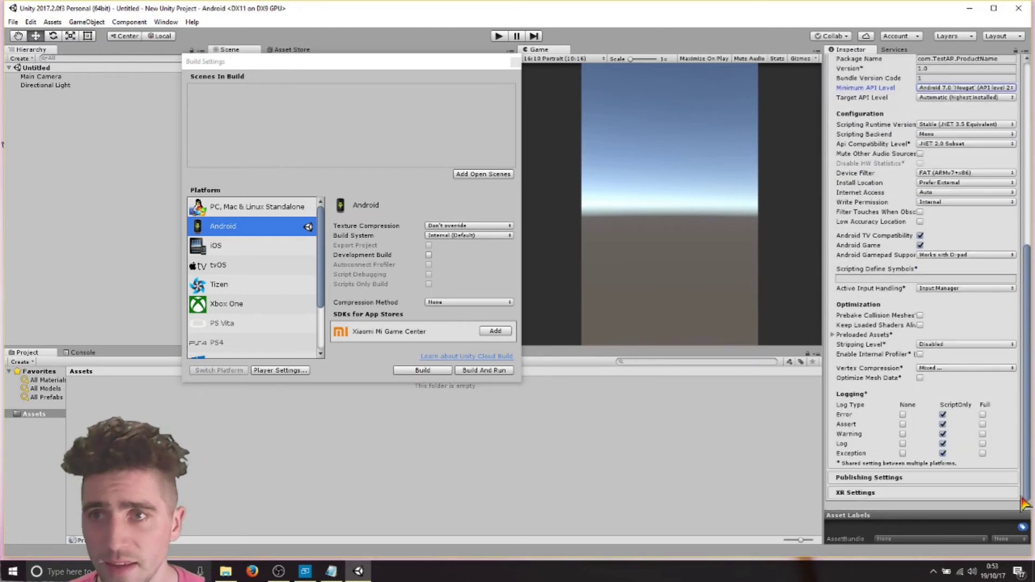
{"action": "left_click", "coordinate": [902, 494]}
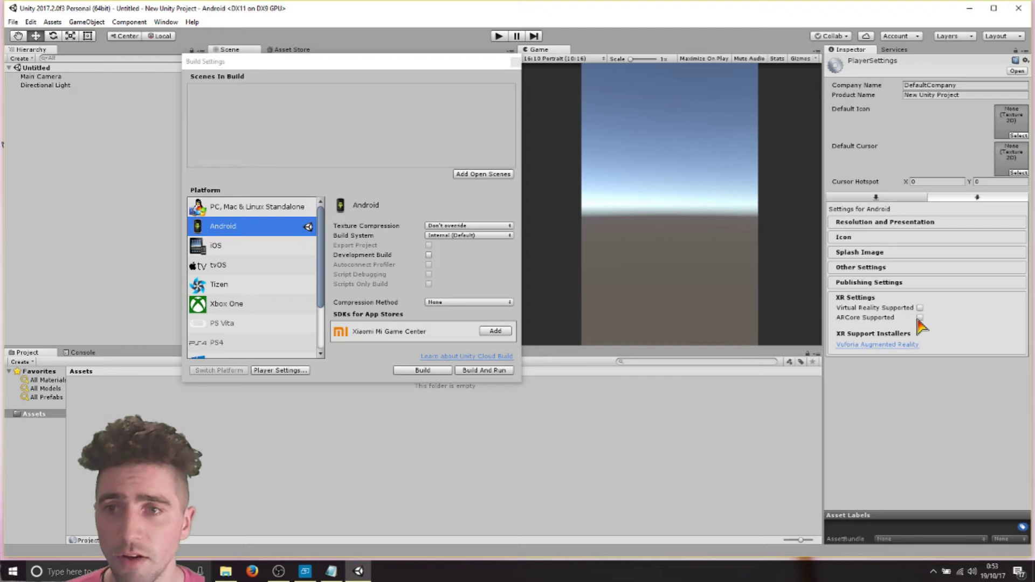
Tick ARCore Supported in XR Settings and close the Build Settings window
{"action": "left_click", "coordinate": [921, 318]}
{"action": "left_click", "coordinate": [514, 63]}
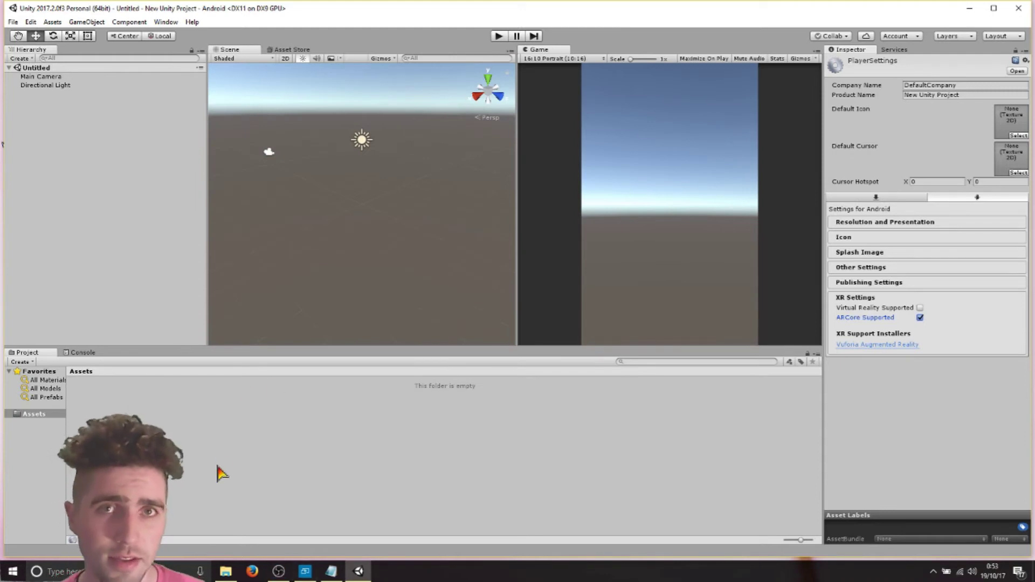
{"action": "mouse_move", "coordinate": [229, 577]}
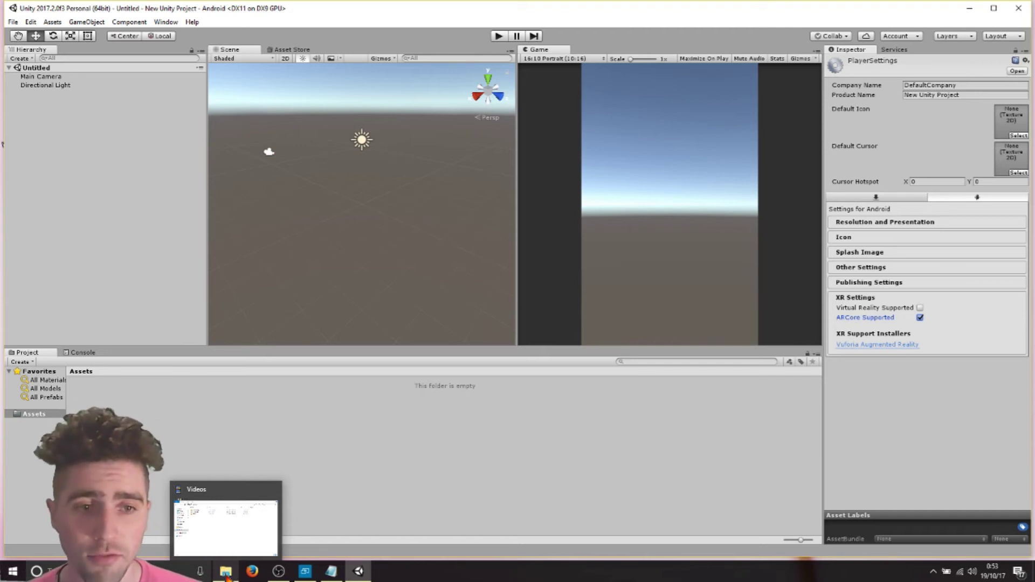
Drag arcore-unity-sdk-preview.unitypackage from Downloads into Unity and import all its contents
{"action": "left_click", "coordinate": [242, 504]}
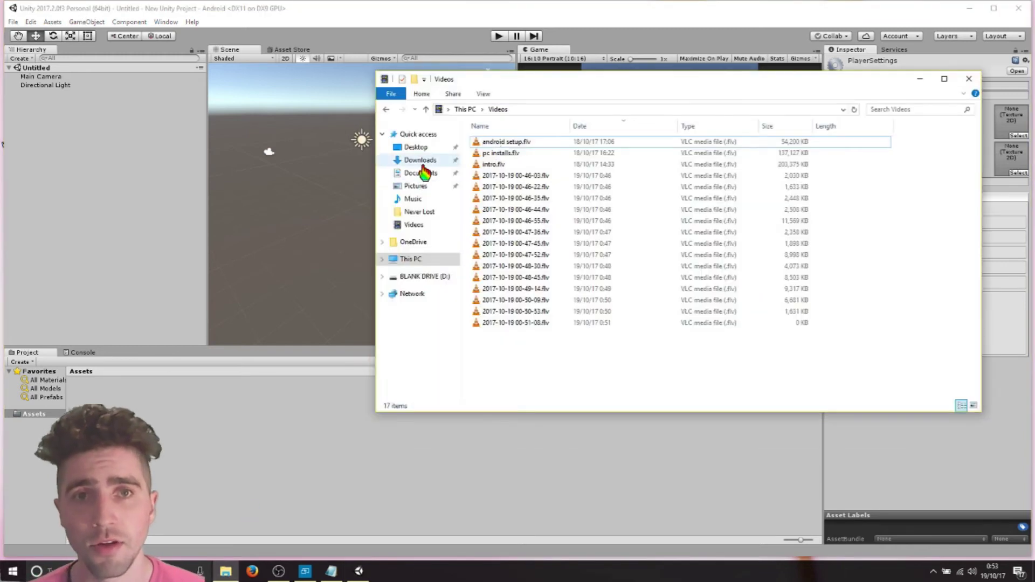
{"action": "left_click", "coordinate": [421, 160]}
{"action": "left_click_drag", "start_coordinate": [560, 161], "coordinate": [398, 316]}
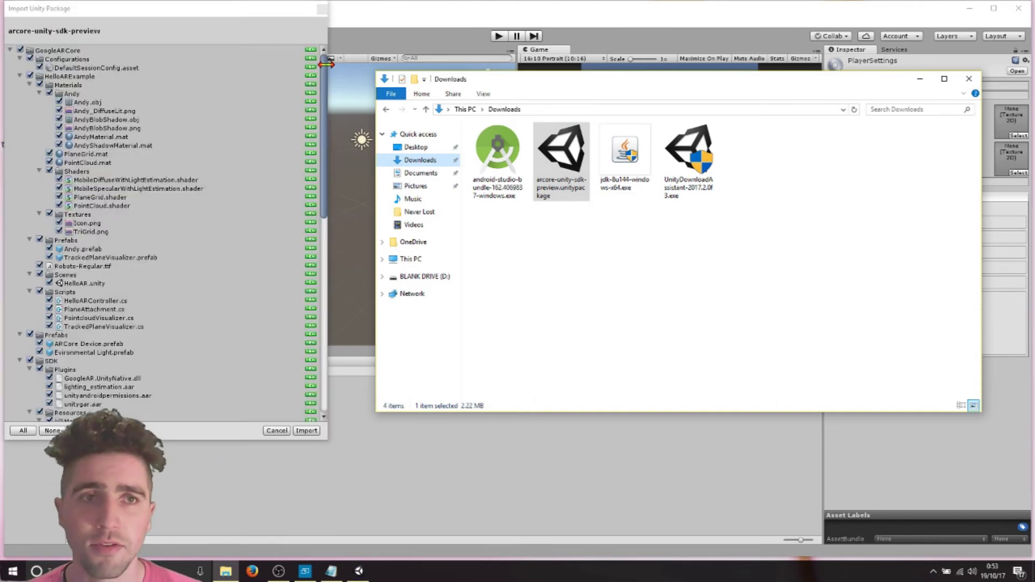
{"action": "left_click", "coordinate": [317, 430]}
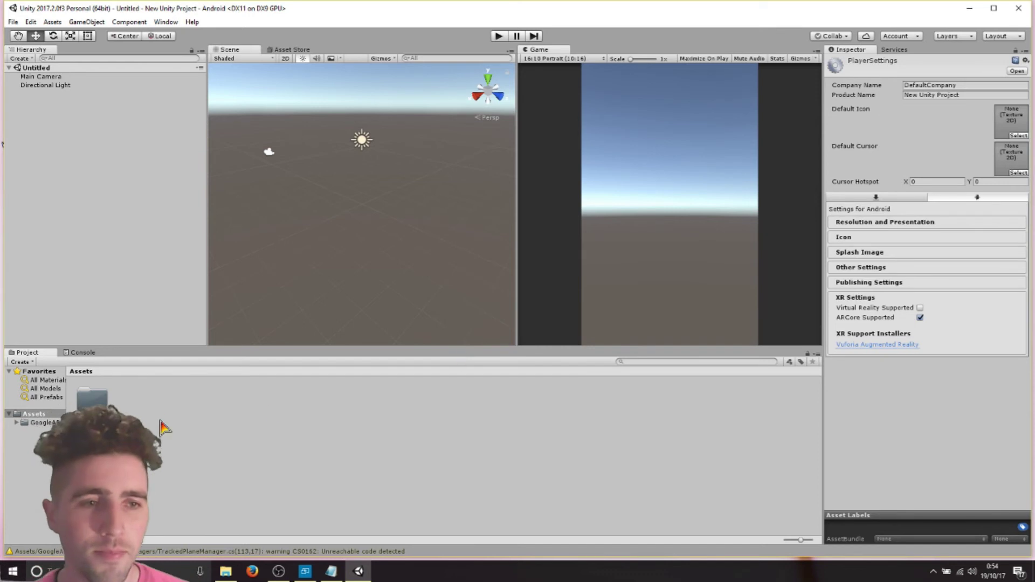
Open the HelloAR scene from GoogleARCore > HelloARExample > Scenes
{"action": "double_click", "coordinate": [91, 401]}
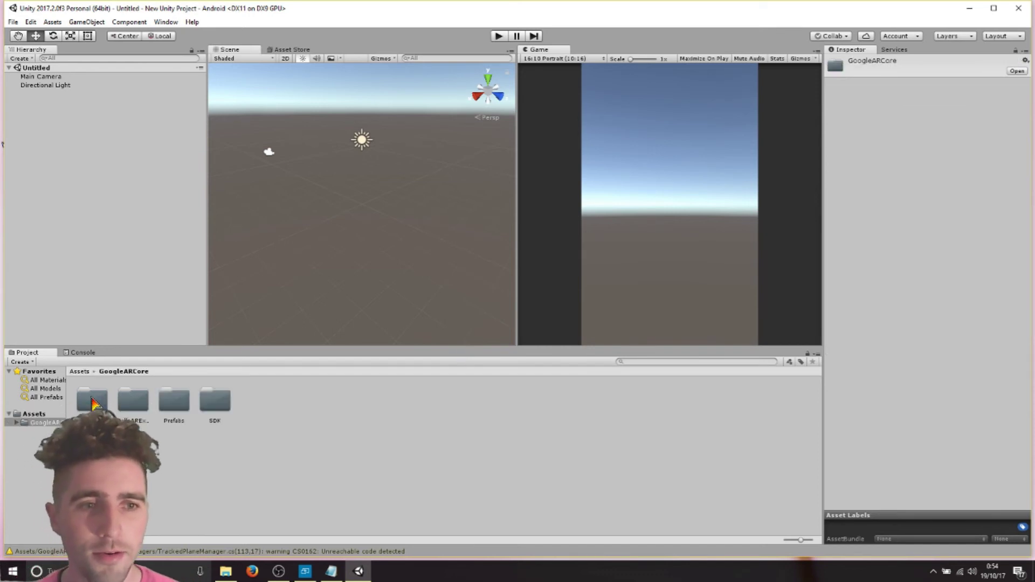
{"action": "double_click", "coordinate": [138, 396]}
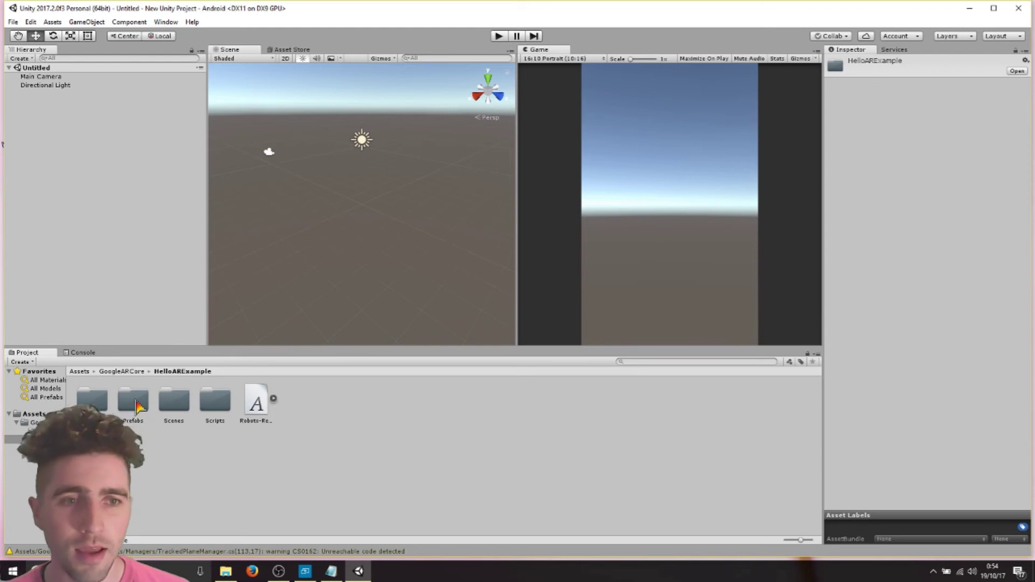
{"action": "double_click", "coordinate": [172, 402]}
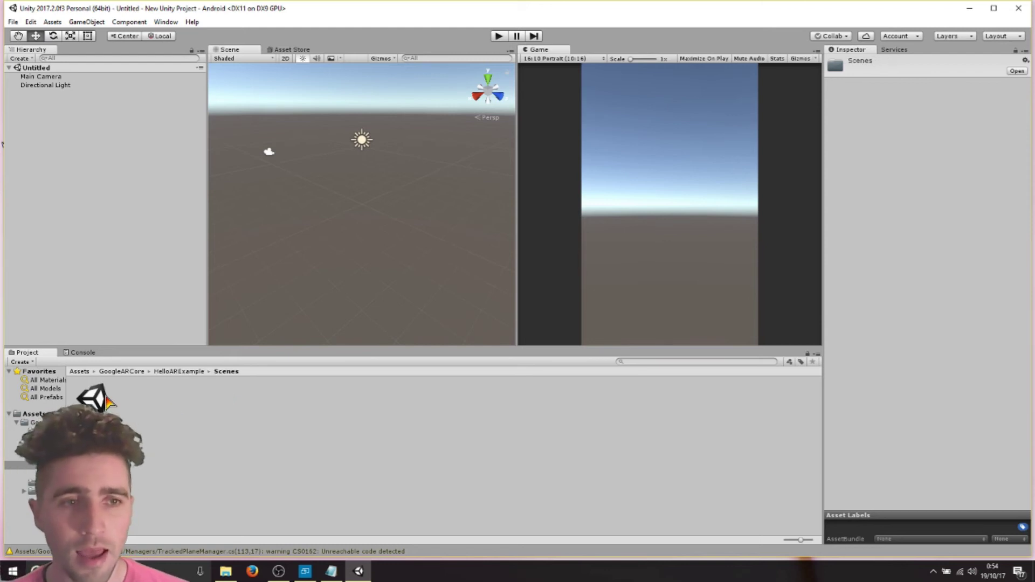
{"action": "double_click", "coordinate": [92, 398]}
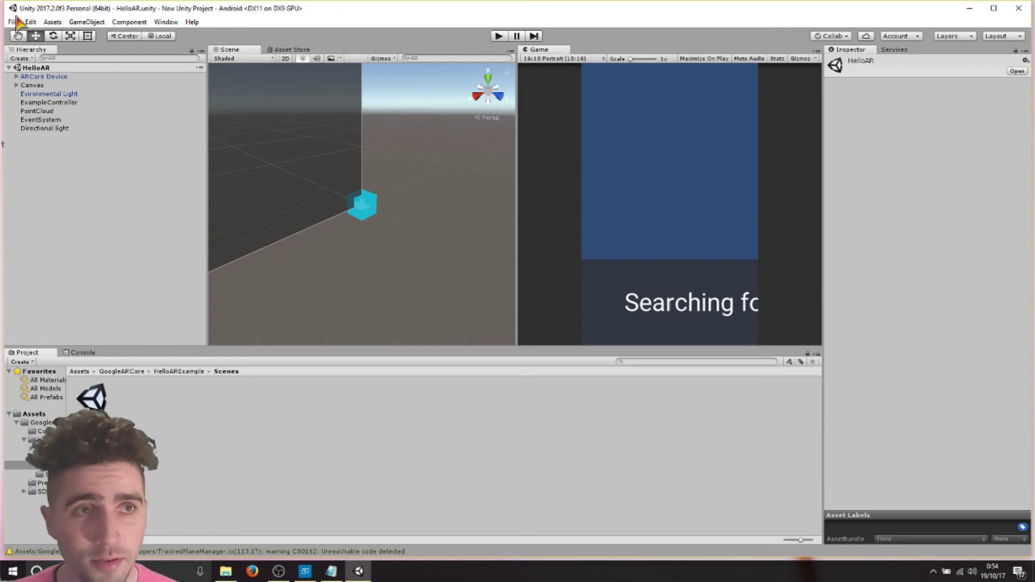
{"action": "left_click", "coordinate": [13, 22]}
Add the open HelloAR scene to Scenes In Build, then Build And Run as 'test'
{"action": "left_click", "coordinate": [86, 130]}
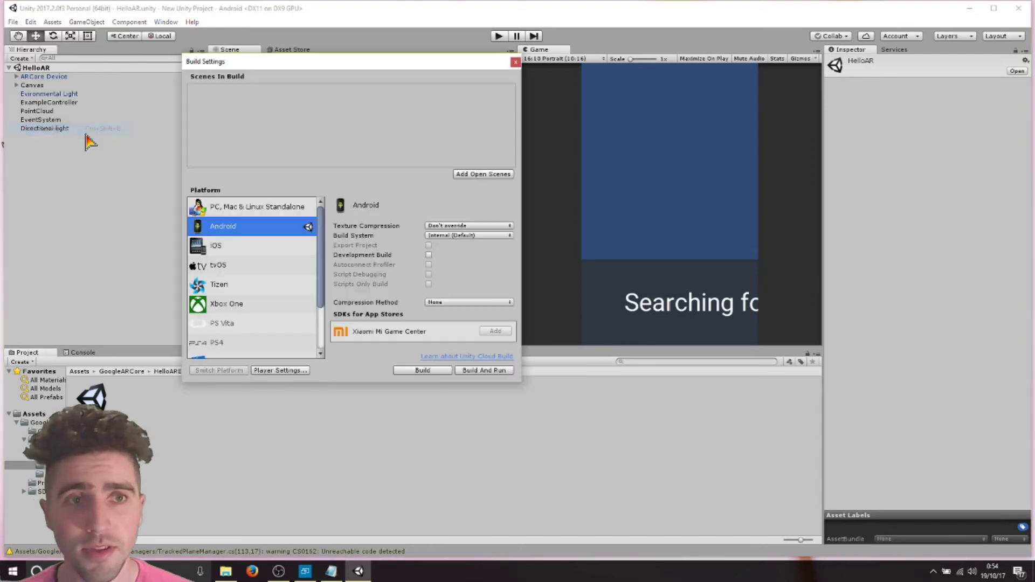
{"action": "left_click", "coordinate": [480, 174]}
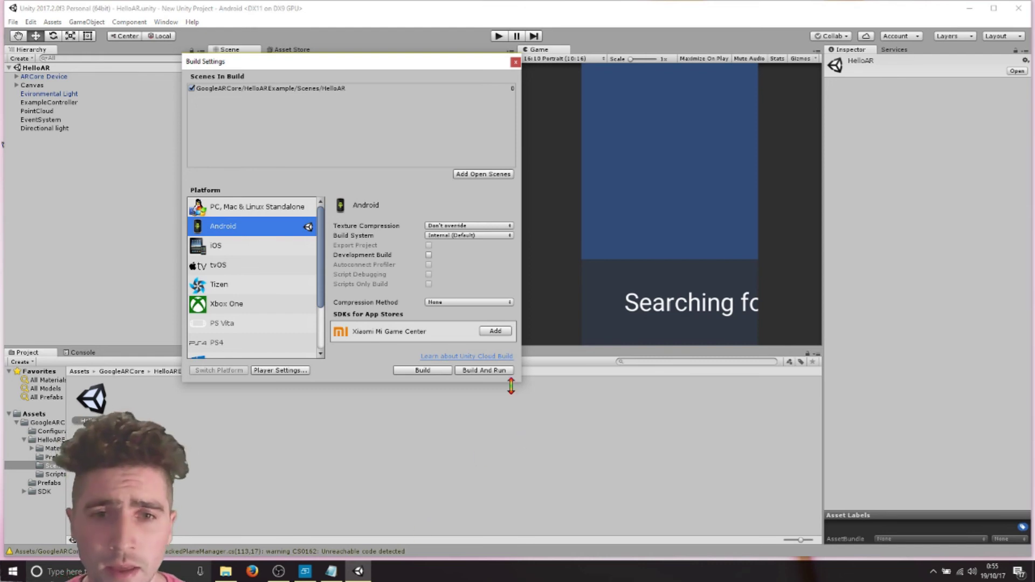
{"action": "left_click", "coordinate": [488, 370]}
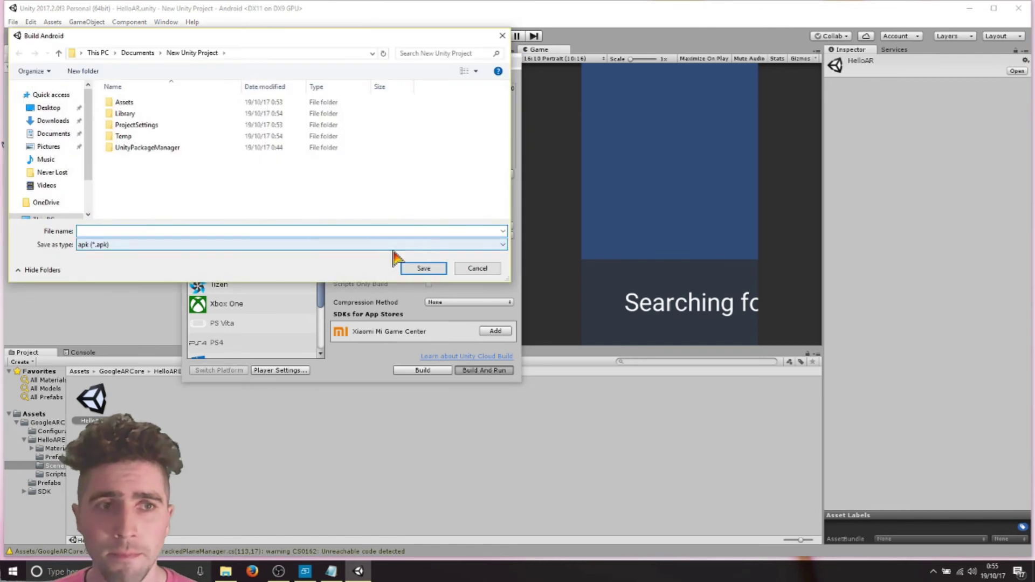
{"action": "type", "text": "test"}
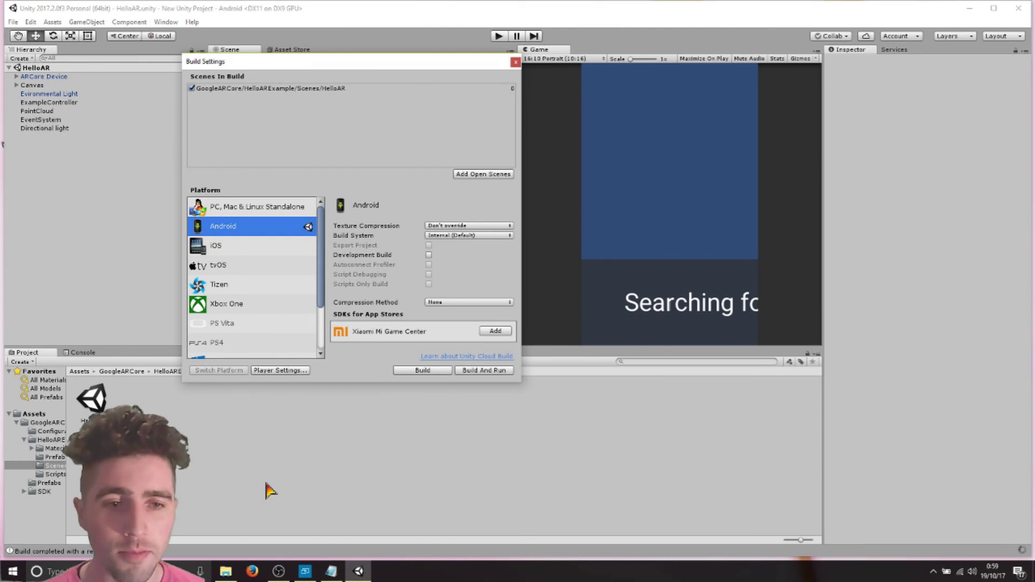
{"action": "left_click", "coordinate": [304, 575]}
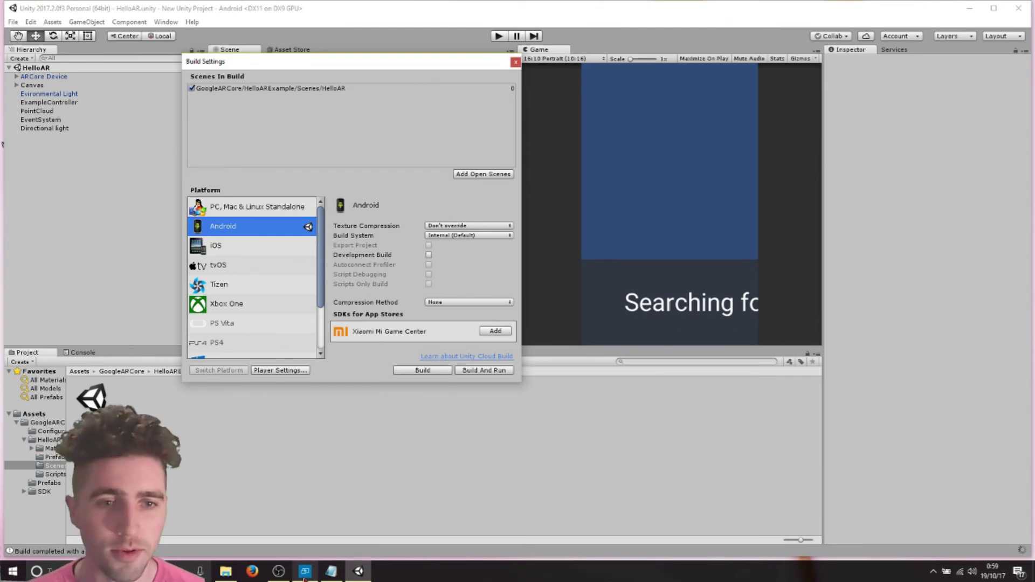
Maximise the Connect phone mirror to full screen to watch the built app launch
{"action": "left_click_drag", "start_coordinate": [1033, 131], "coordinate": [526, 2]}
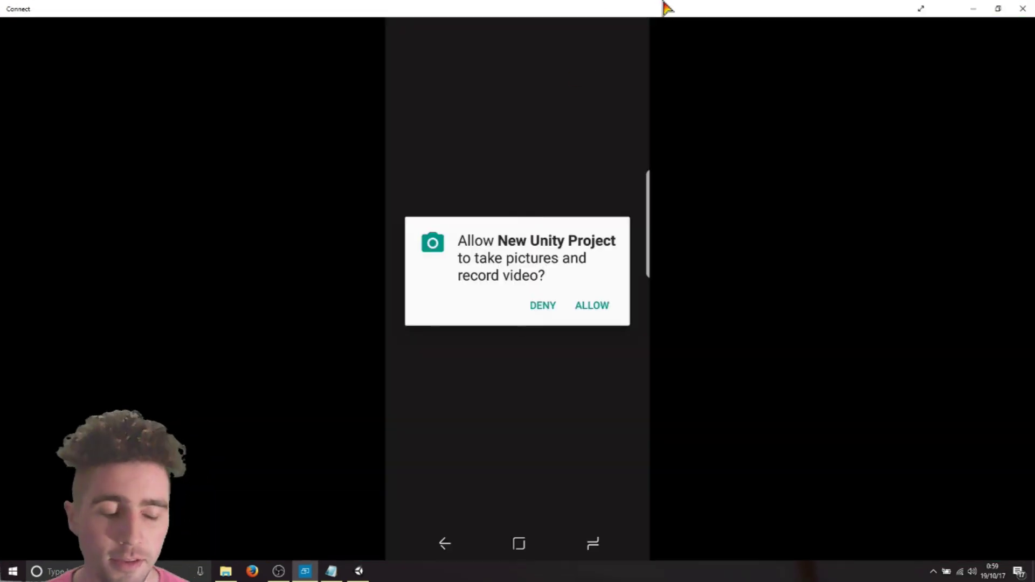